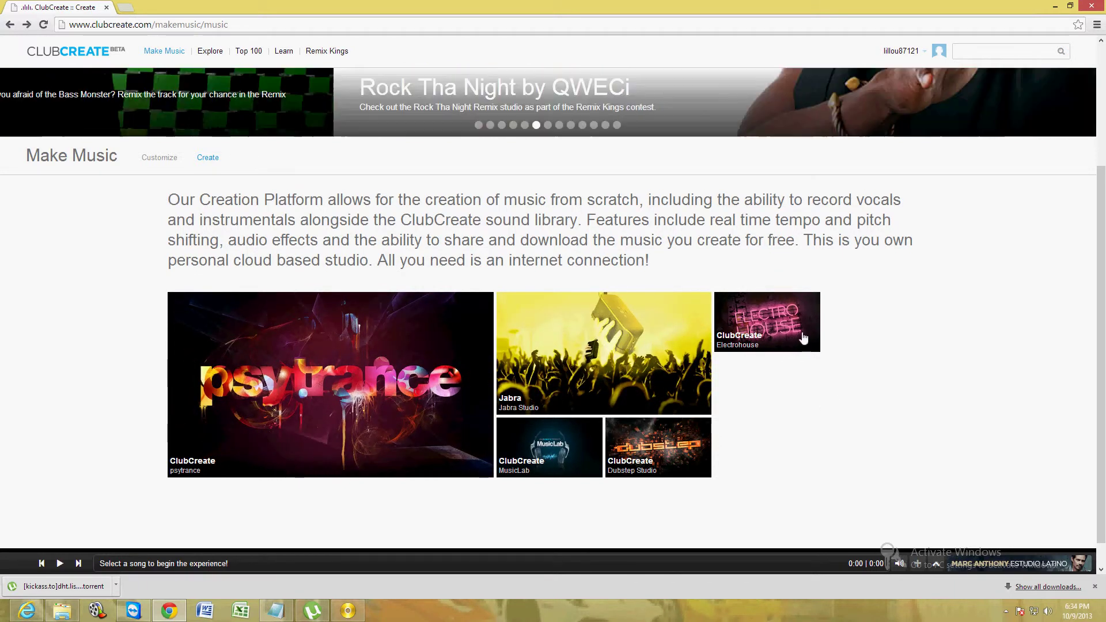
# Choose the ClubCreate Electrohouse thumbnail on the Make Music page to open its studio
pyautogui.click(764, 338)
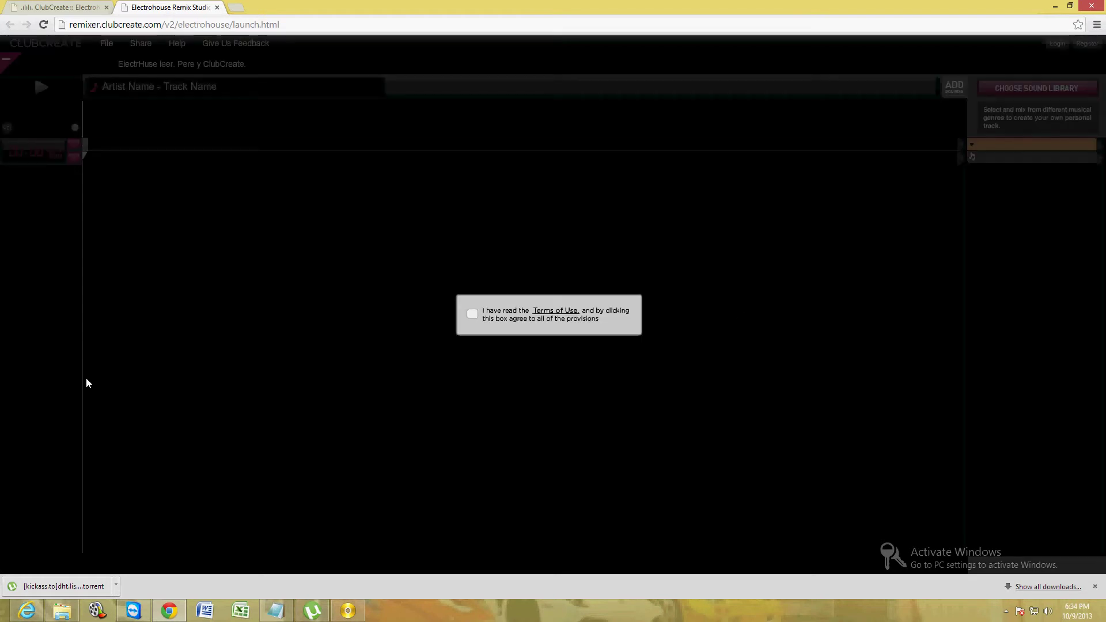
# Agree to the Terms of Use and bring up the Scion Electrohouse sound library
pyautogui.click(473, 318)
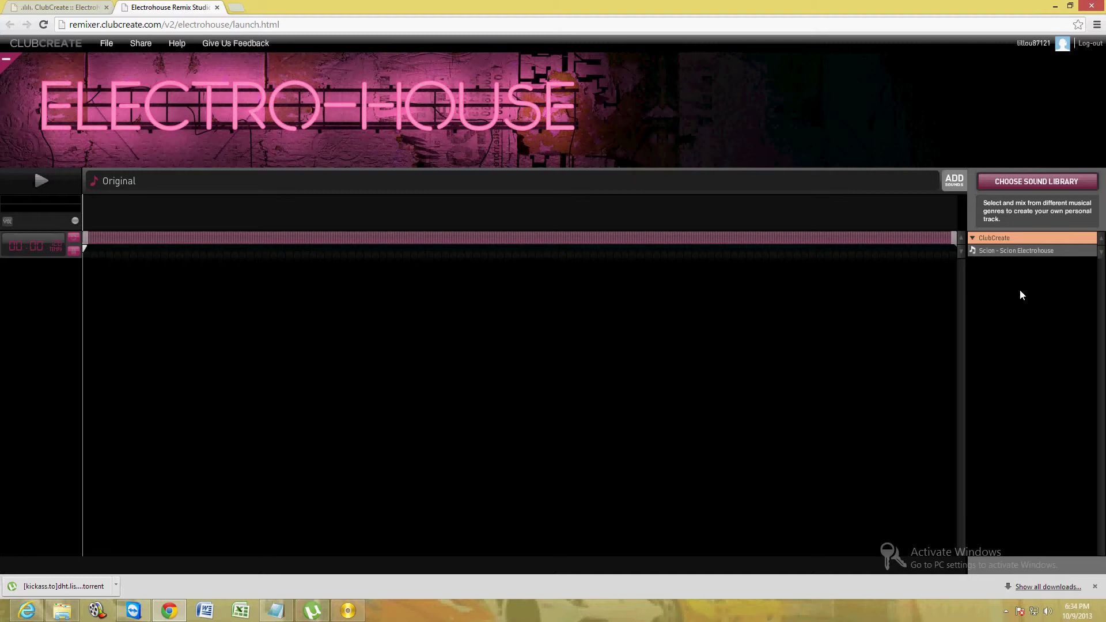
pyautogui.click(1009, 252)
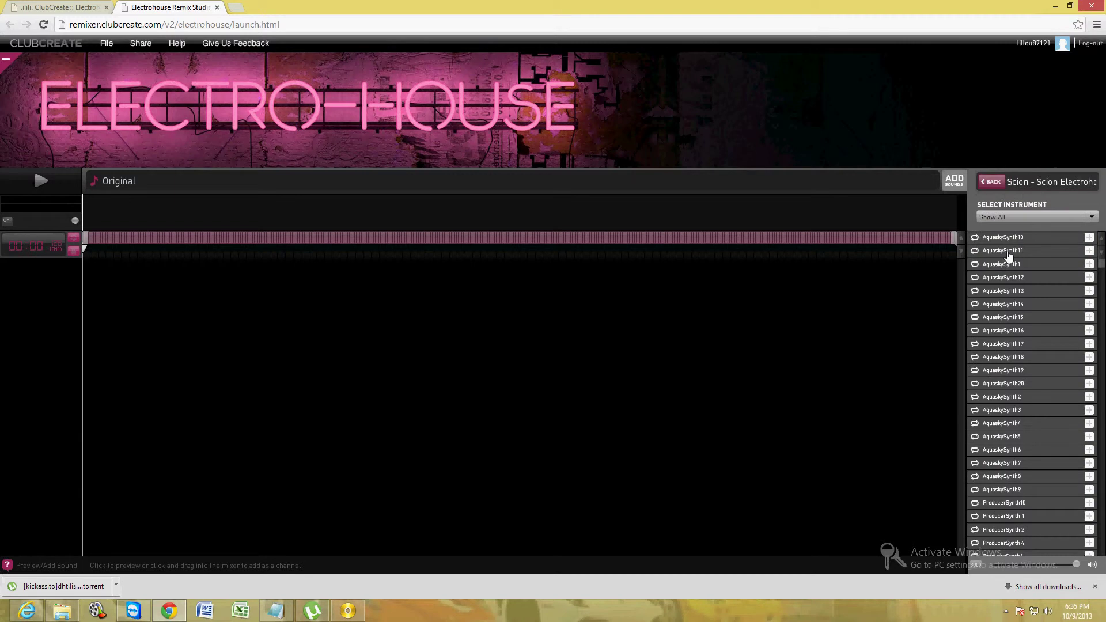
# Filter the Scion Electrohouse sound list to the Drum instrument category
pyautogui.click(1031, 217)
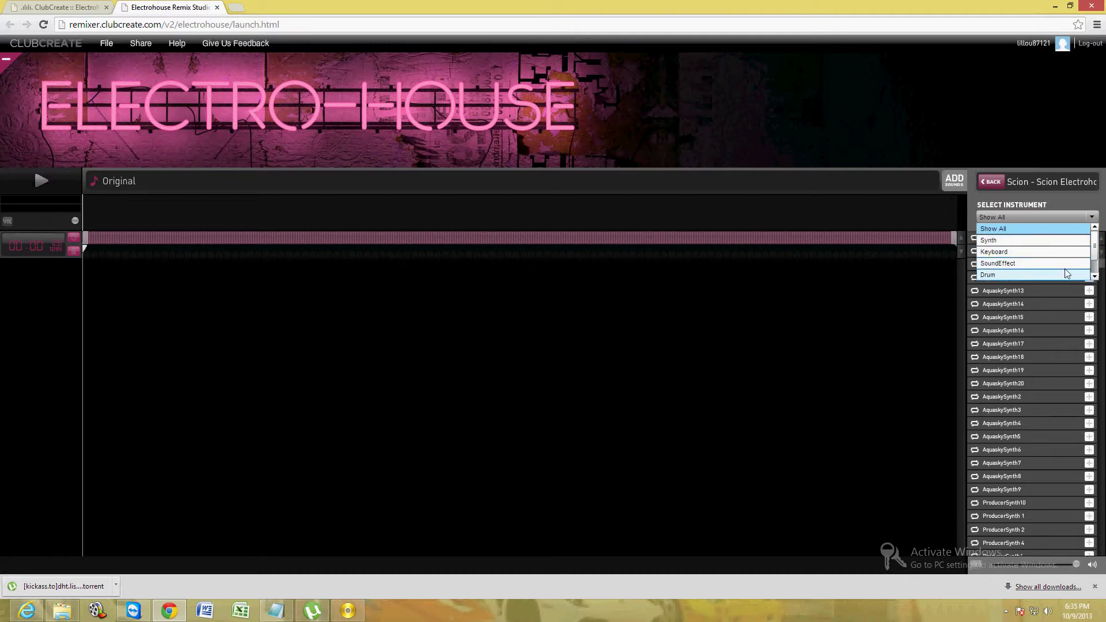
pyautogui.moveTo(1097, 246)
pyautogui.mouseDown()
pyautogui.moveTo(1097, 259)
pyautogui.moveTo(1094, 244)
pyautogui.mouseUp()
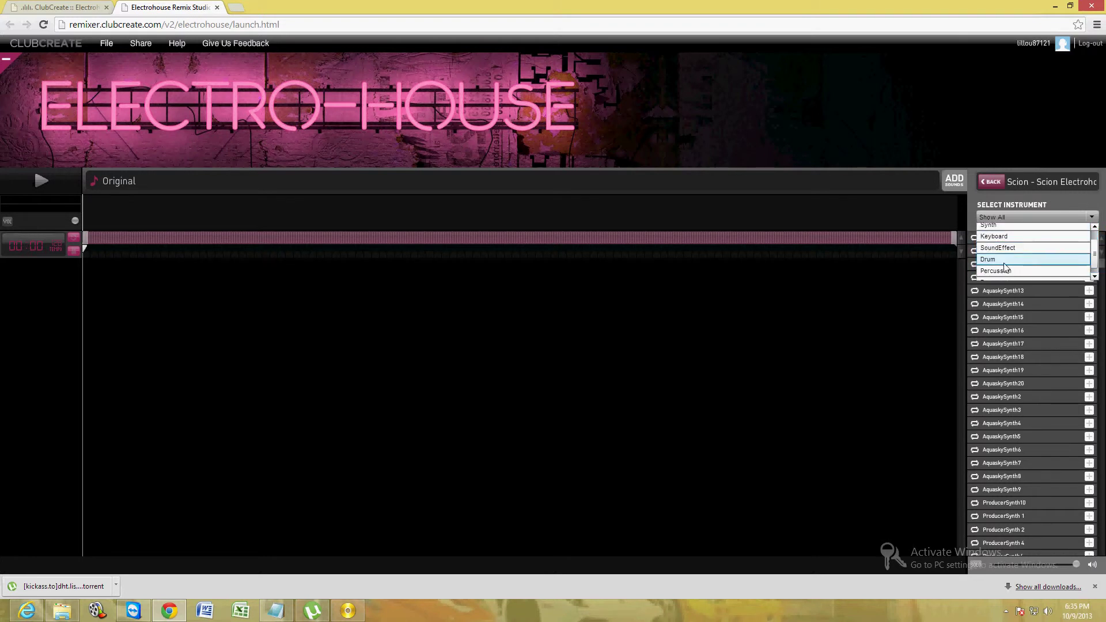
pyautogui.click(1001, 262)
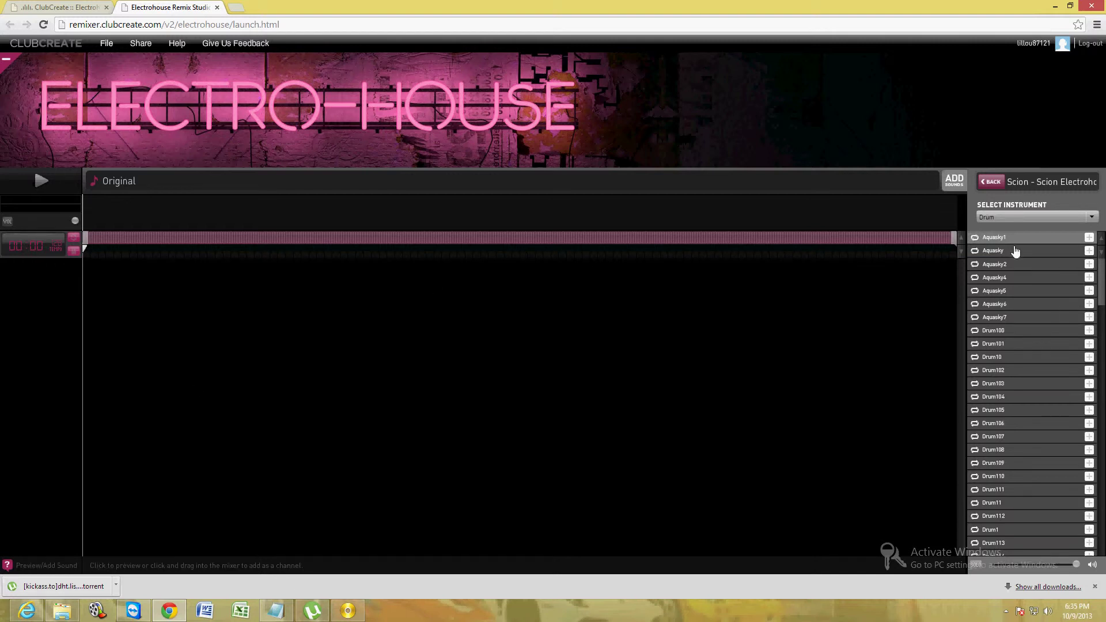
# Add Aquasky1 as a mixer track and trim its clip to a short loop at the start
pyautogui.moveTo(974, 250)
pyautogui.mouseDown()
pyautogui.moveTo(955, 261)
pyautogui.moveTo(133, 296)
pyautogui.moveTo(142, 245)
pyautogui.moveTo(118, 275)
pyautogui.moveTo(127, 288)
pyautogui.moveTo(106, 282)
pyautogui.mouseUp()
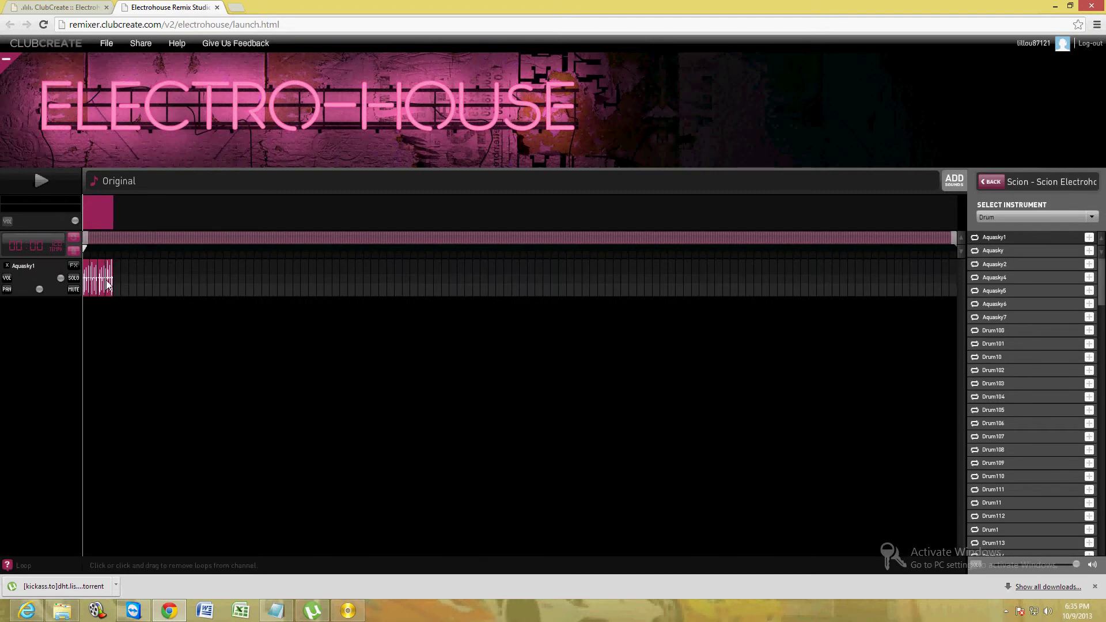
pyautogui.click(106, 282)
pyautogui.click(103, 276)
pyautogui.click(102, 276)
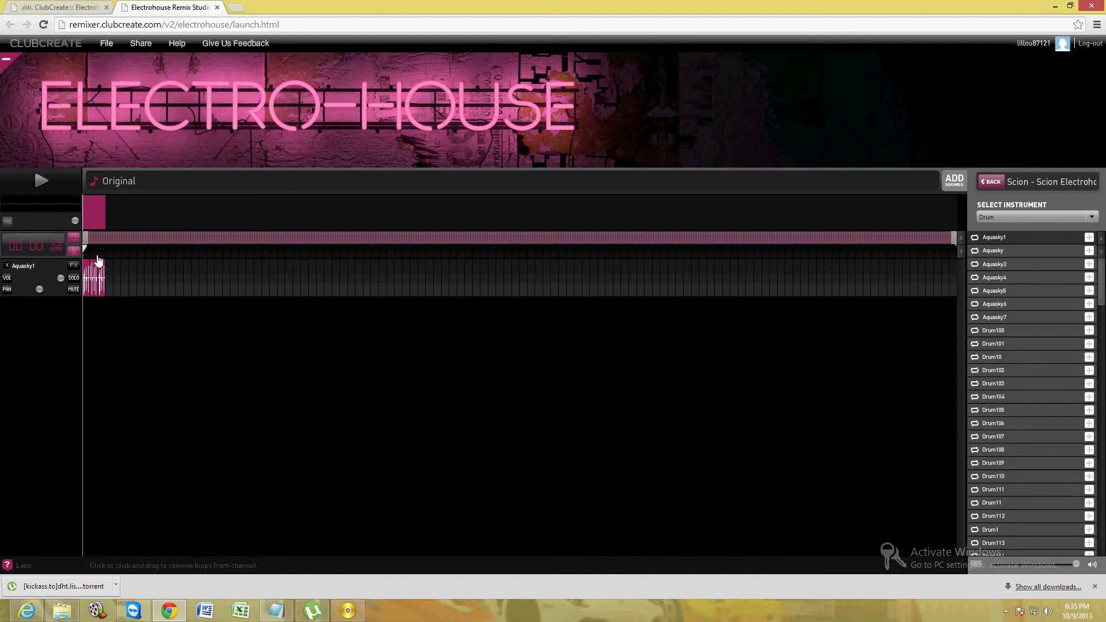
# Play and stop the Aquasky1 beat, then preview the Drum10 loop
pyautogui.click(40, 185)
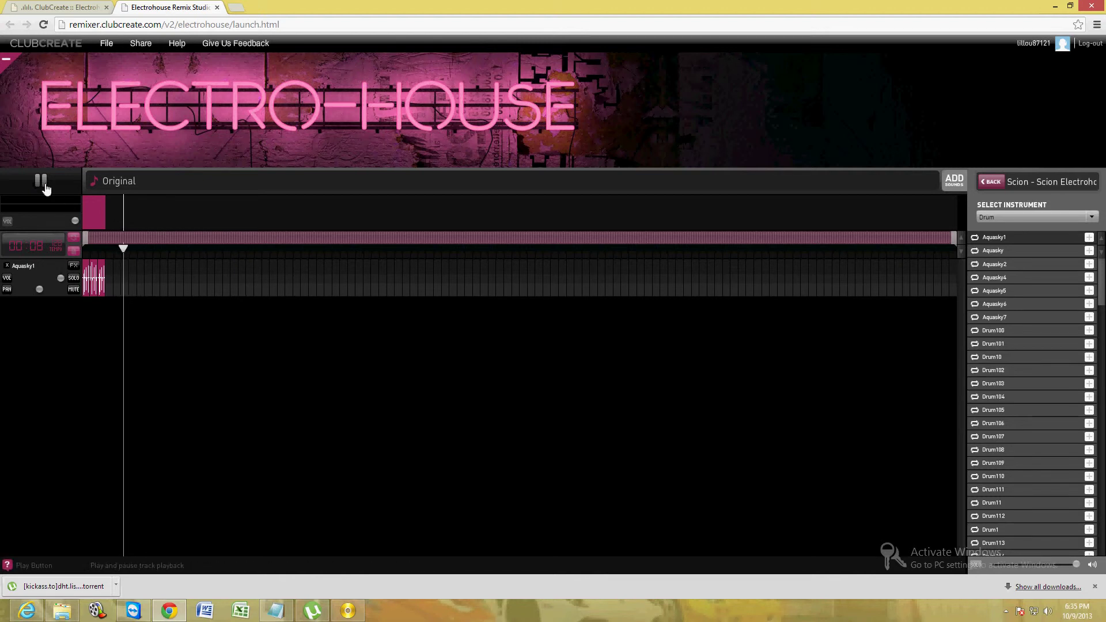
pyautogui.click(41, 180)
pyautogui.click(1007, 359)
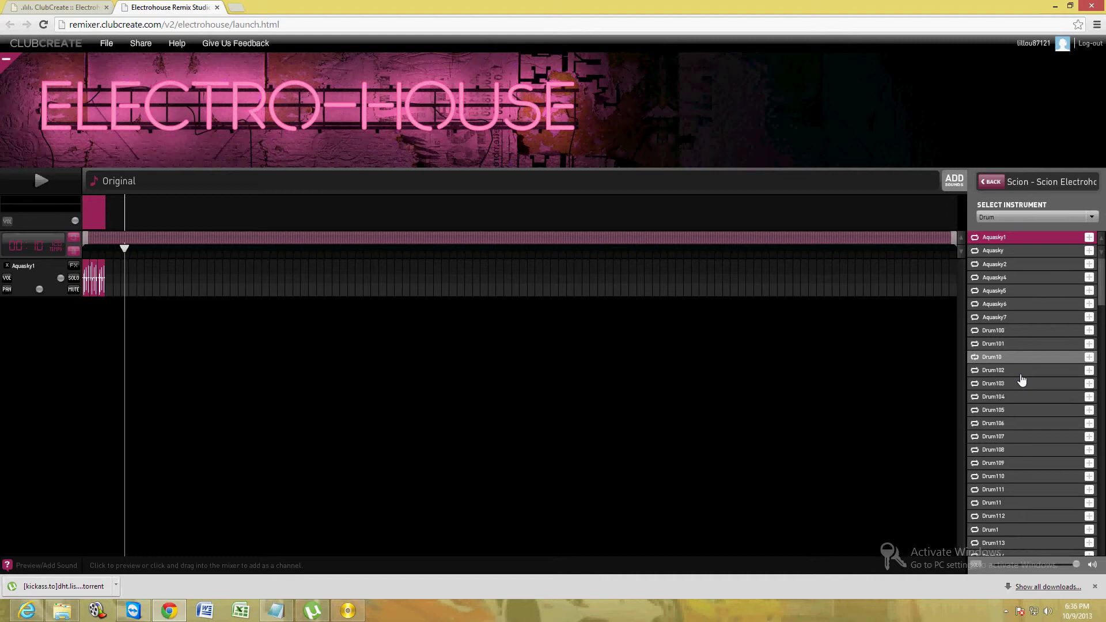
# Audition the Drum102, Drum103, Drum105, Drum106 and Drum16 loops
pyautogui.click(1021, 373)
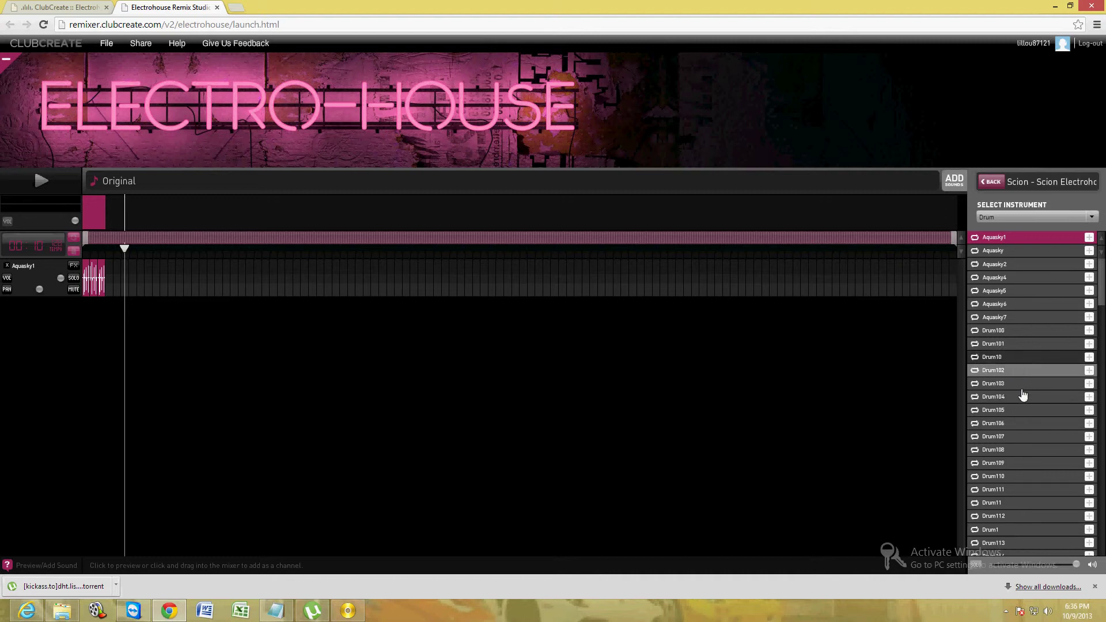
pyautogui.click(1018, 385)
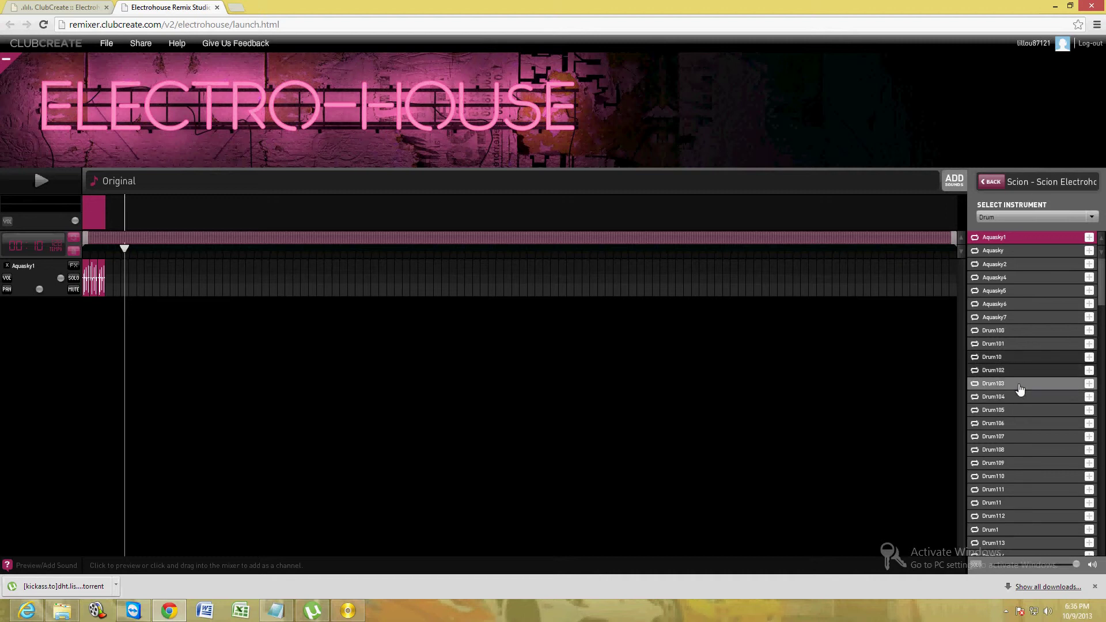
pyautogui.click(1023, 411)
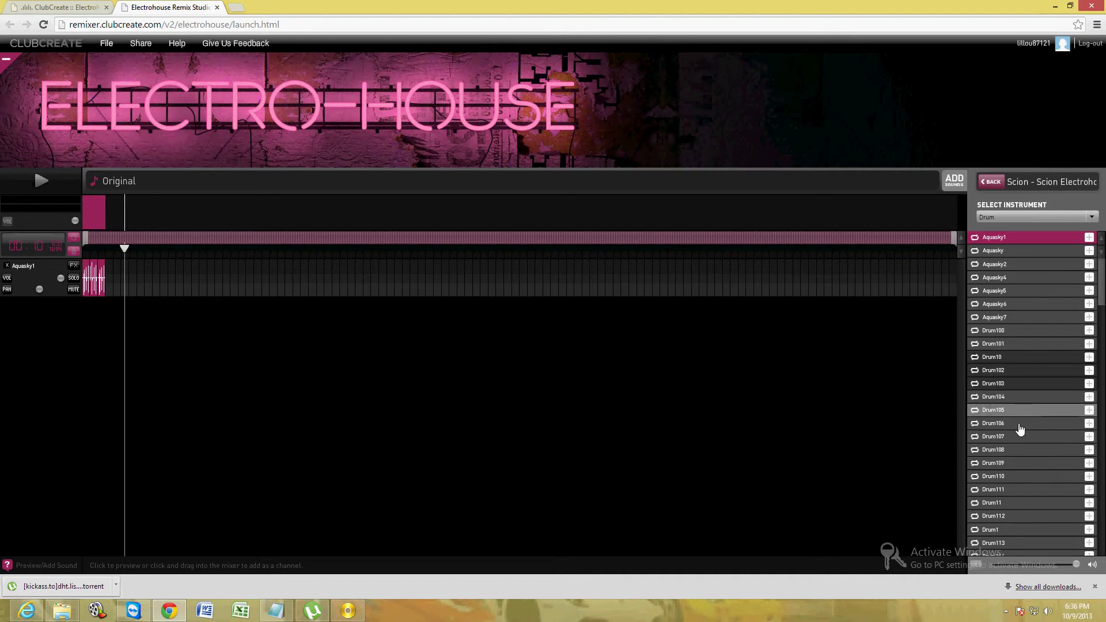
pyautogui.click(1018, 425)
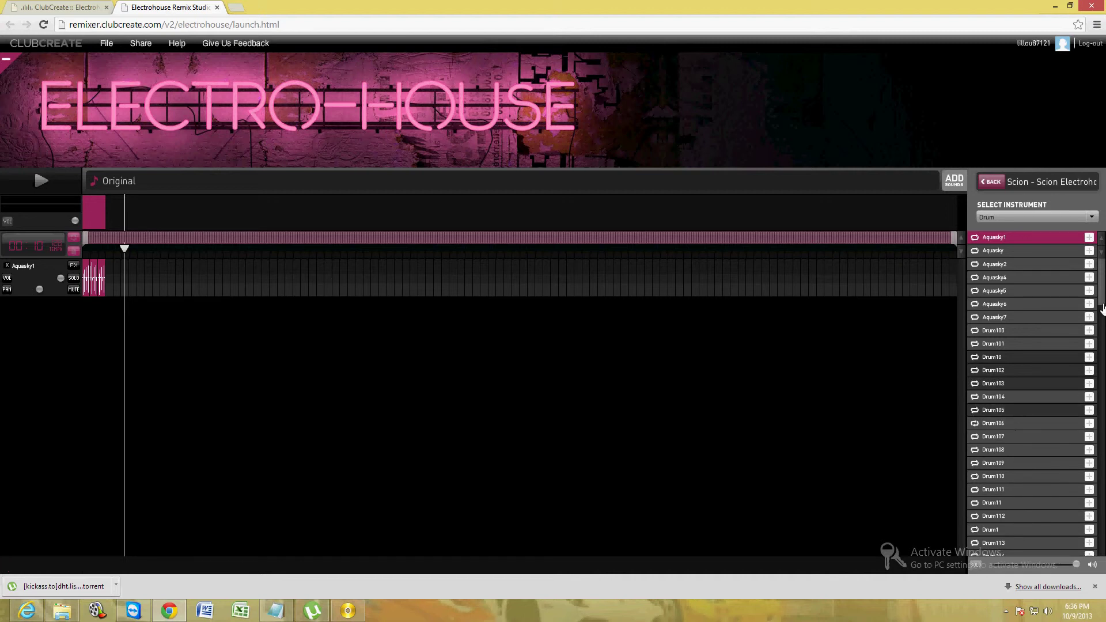
pyautogui.scroll(-4, 1094, 324)
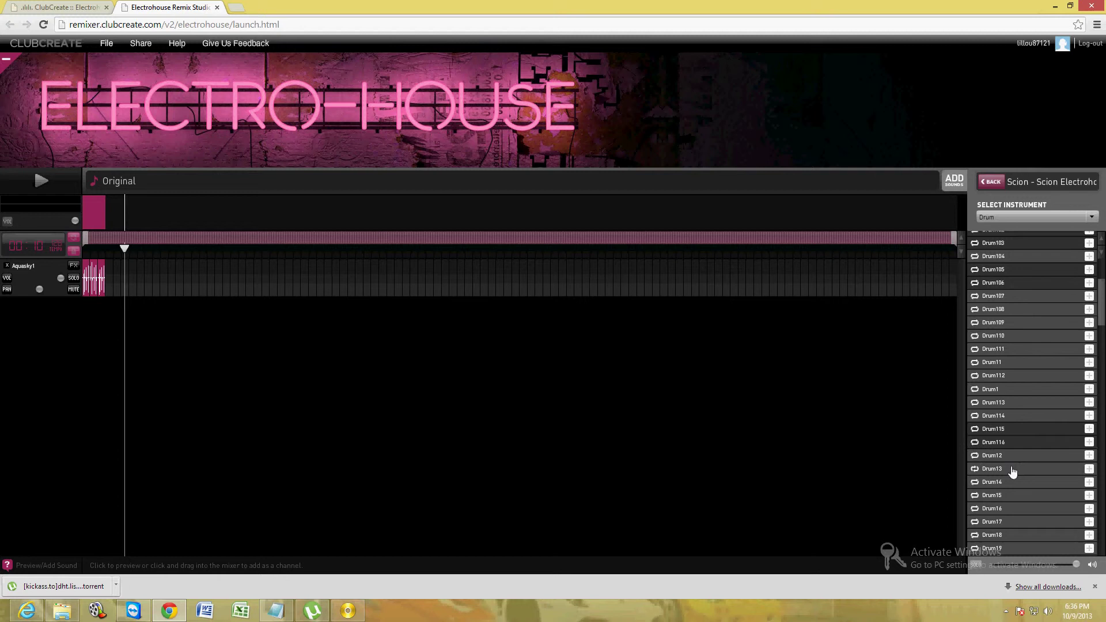
pyautogui.moveTo(1101, 321); pyautogui.dragTo(1101, 332)
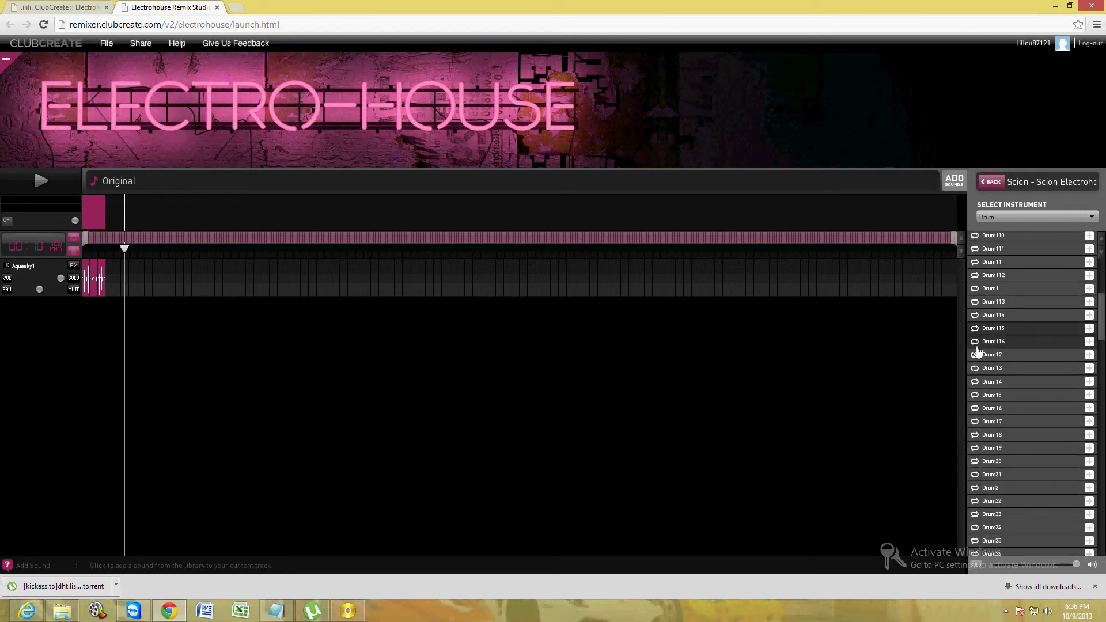
pyautogui.click(1002, 409)
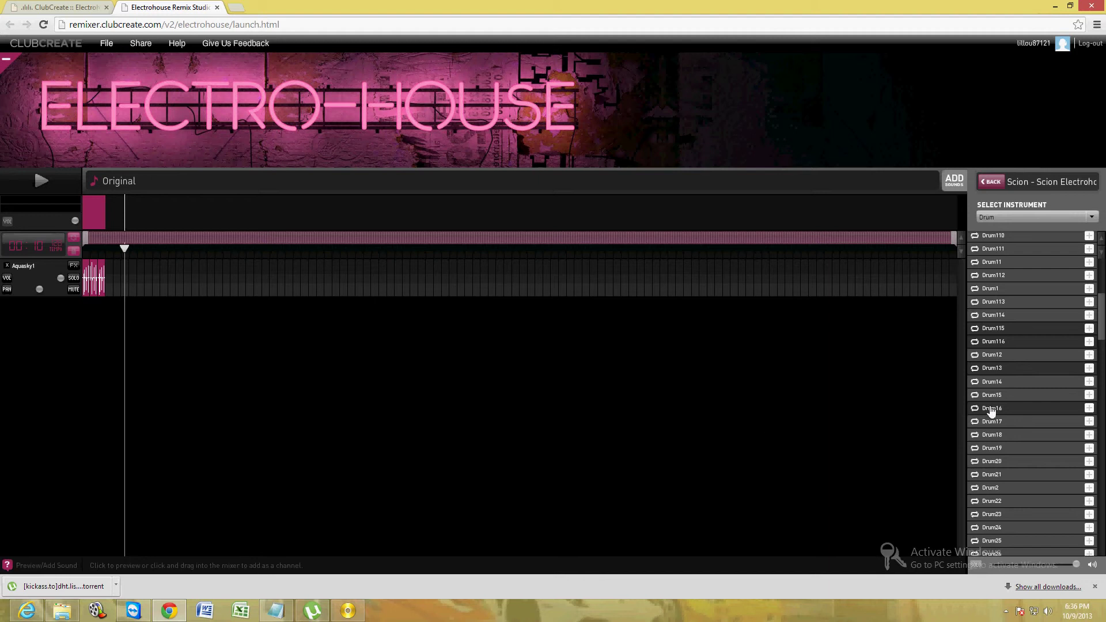
pyautogui.rightClick(101, 326)
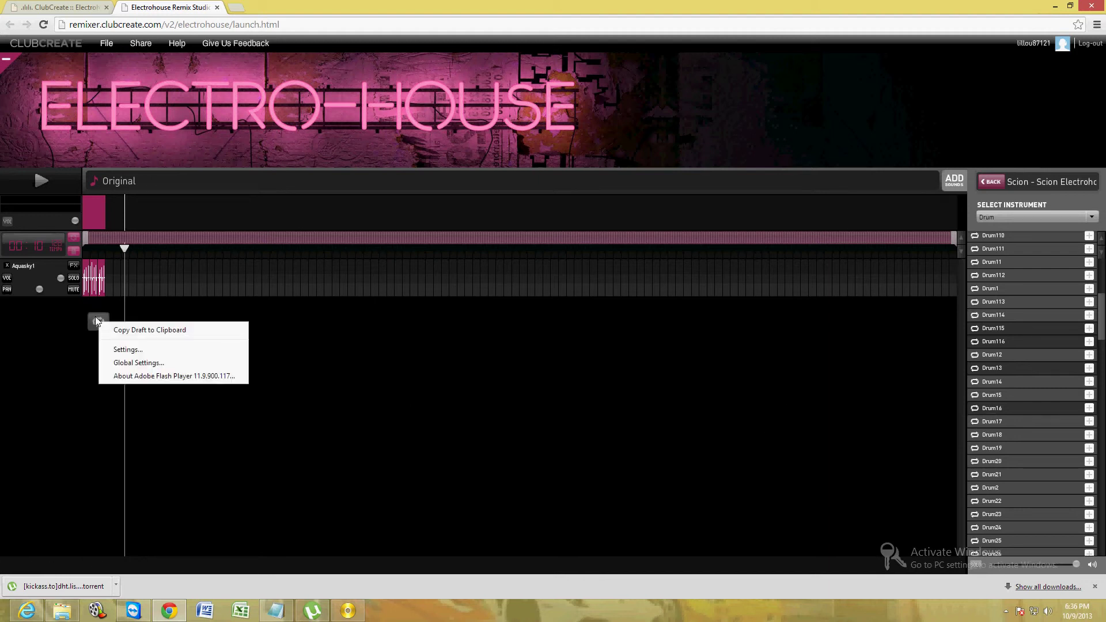
# Add a Drum16 track with a clip partway in and stretch the Aquasky1 clip longer
pyautogui.click(99, 326)
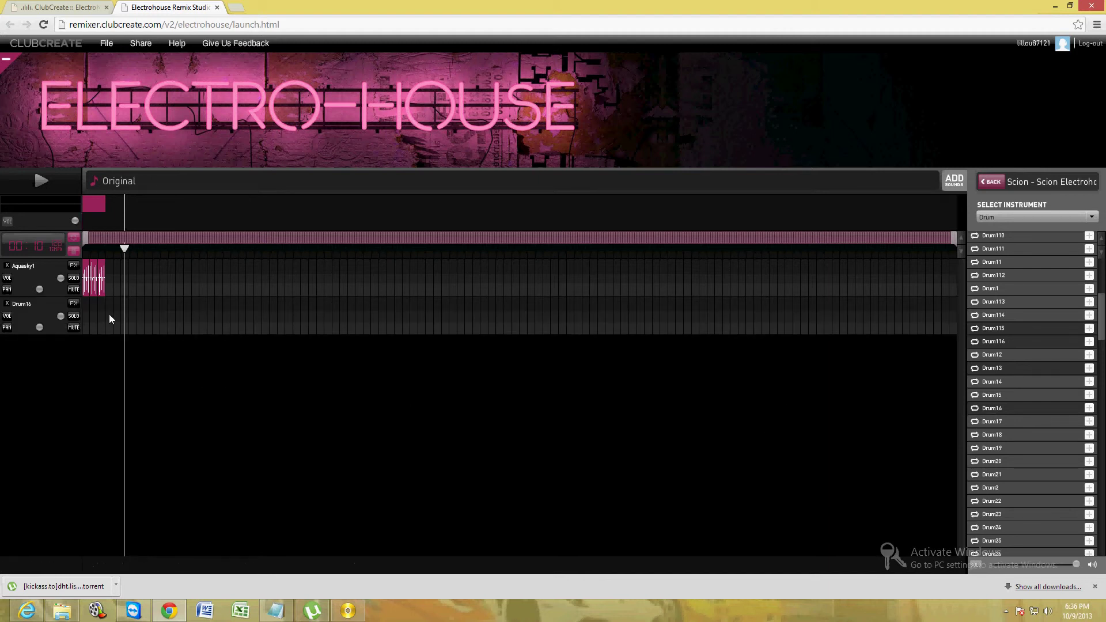
pyautogui.click(111, 319)
pyautogui.moveTo(112, 286); pyautogui.dragTo(127, 286)
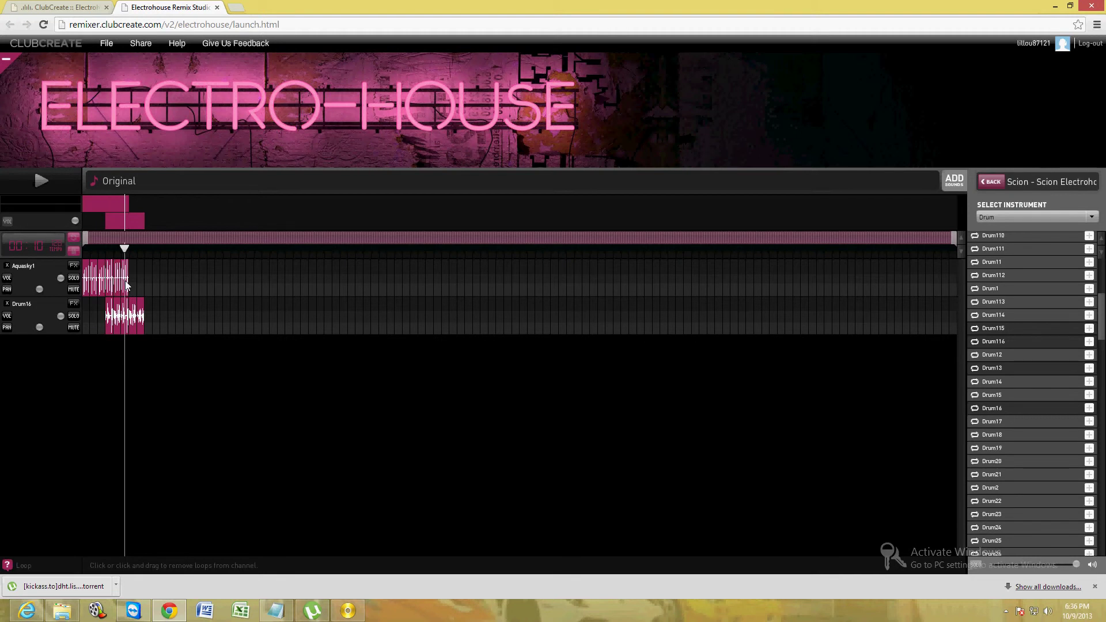
# Rewind to the start, then play and stop the two-track drum beat
pyautogui.moveTo(124, 249); pyautogui.dragTo(80, 249)
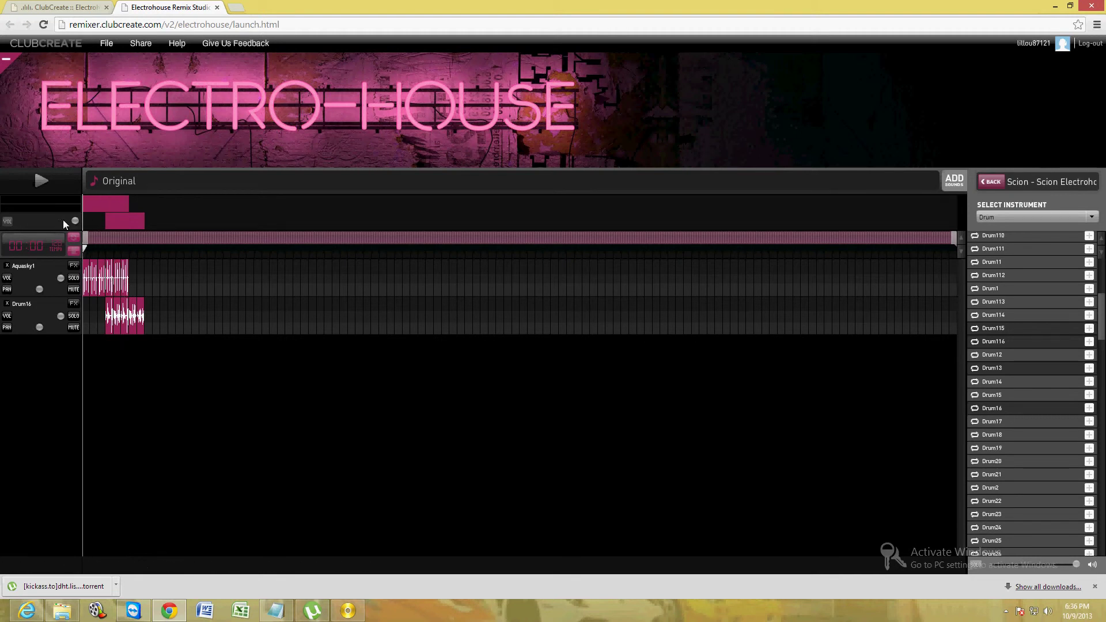
pyautogui.click(40, 183)
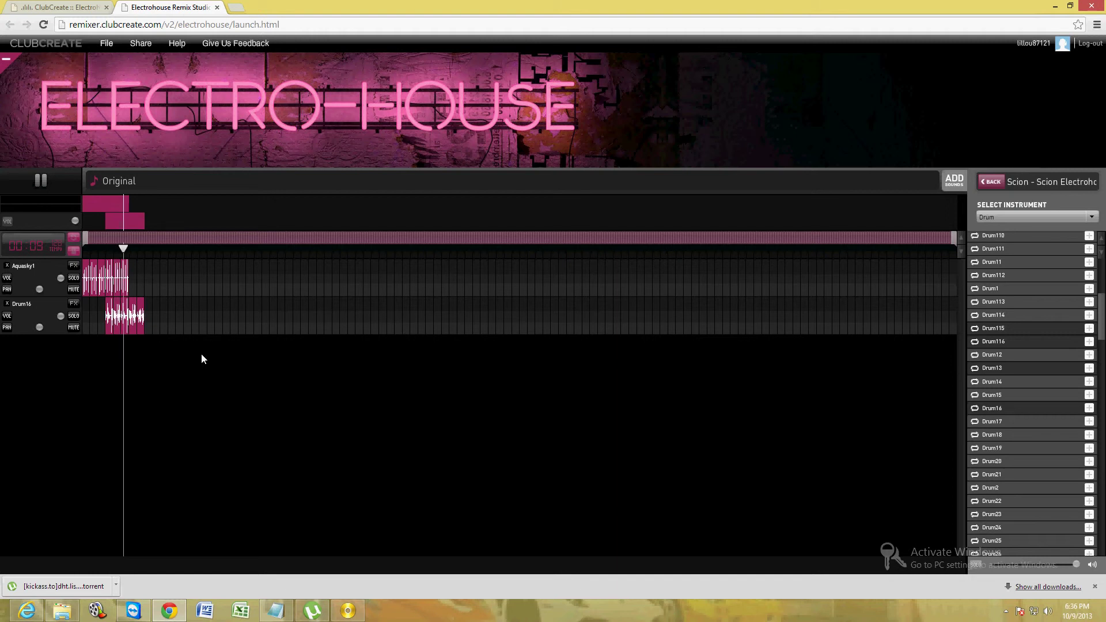
pyautogui.click(39, 183)
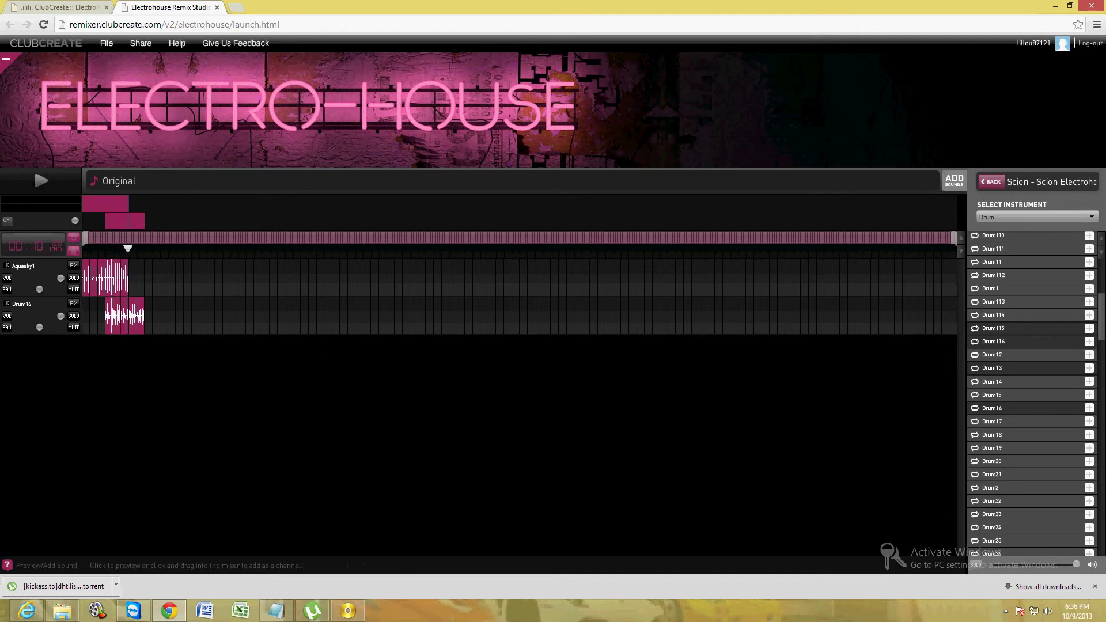
pyautogui.moveTo(1101, 307)
pyautogui.mouseDown()
pyautogui.moveTo(1102, 316)
pyautogui.moveTo(1101, 302)
pyautogui.mouseUp()
# Switch the instrument filter to Percussion, then to Bass
pyautogui.click(1036, 217)
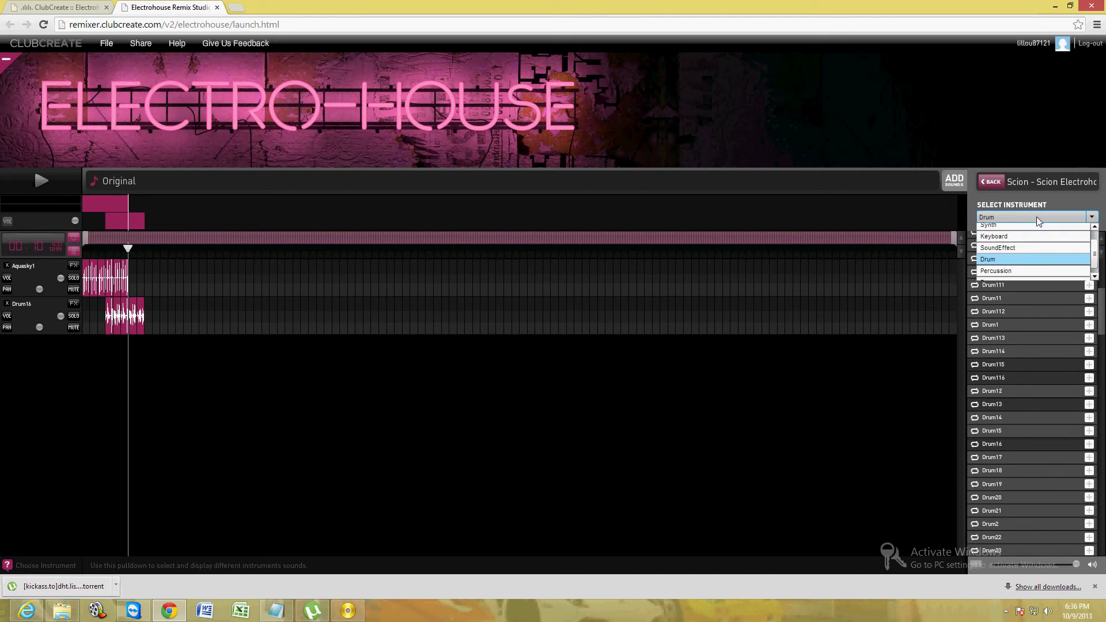
pyautogui.click(1047, 272)
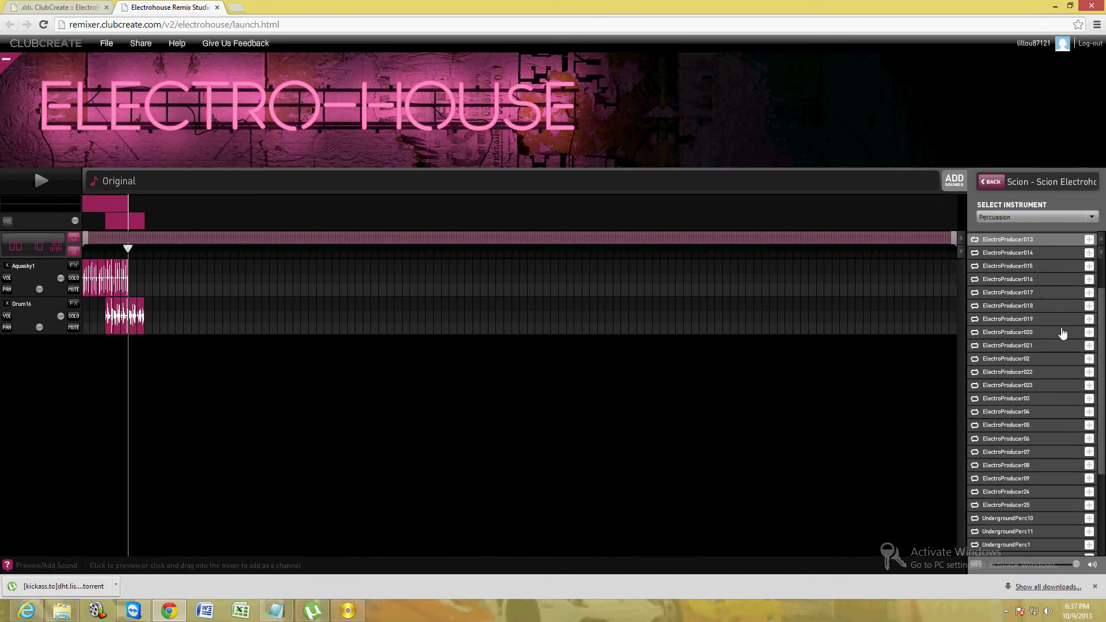
pyautogui.scroll(-1, 1038, 337)
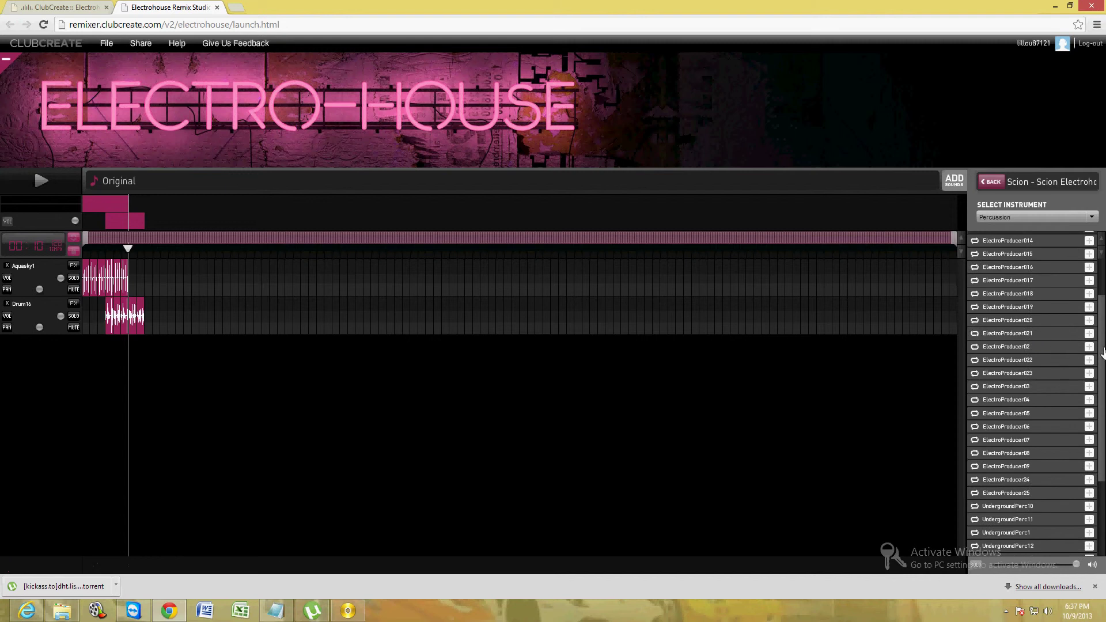
pyautogui.scroll(5, 1060, 361)
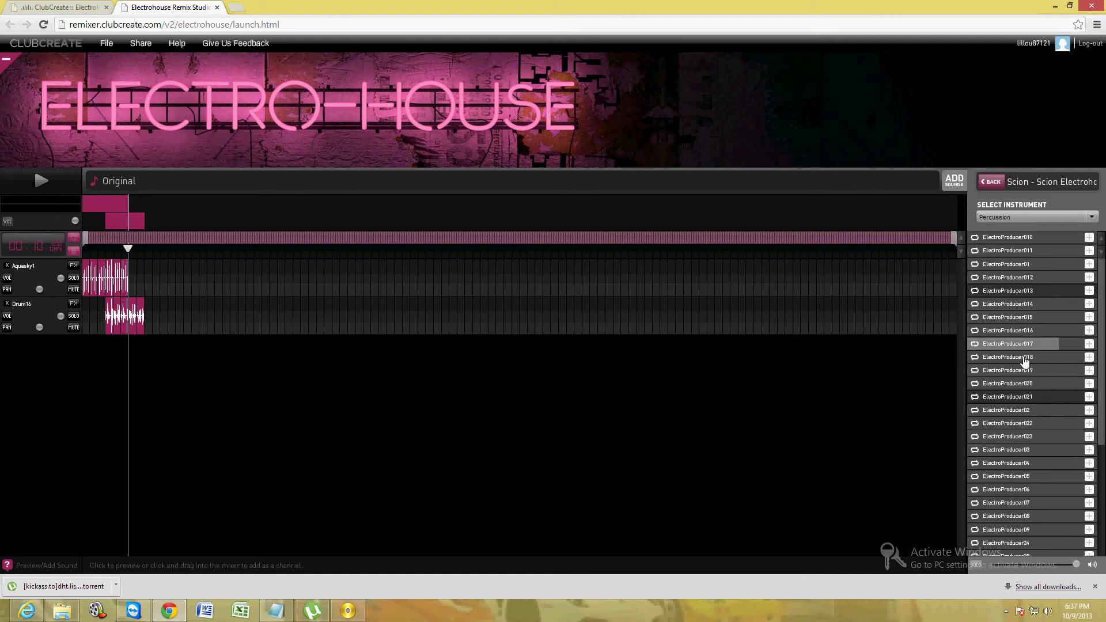
pyautogui.click(1054, 216)
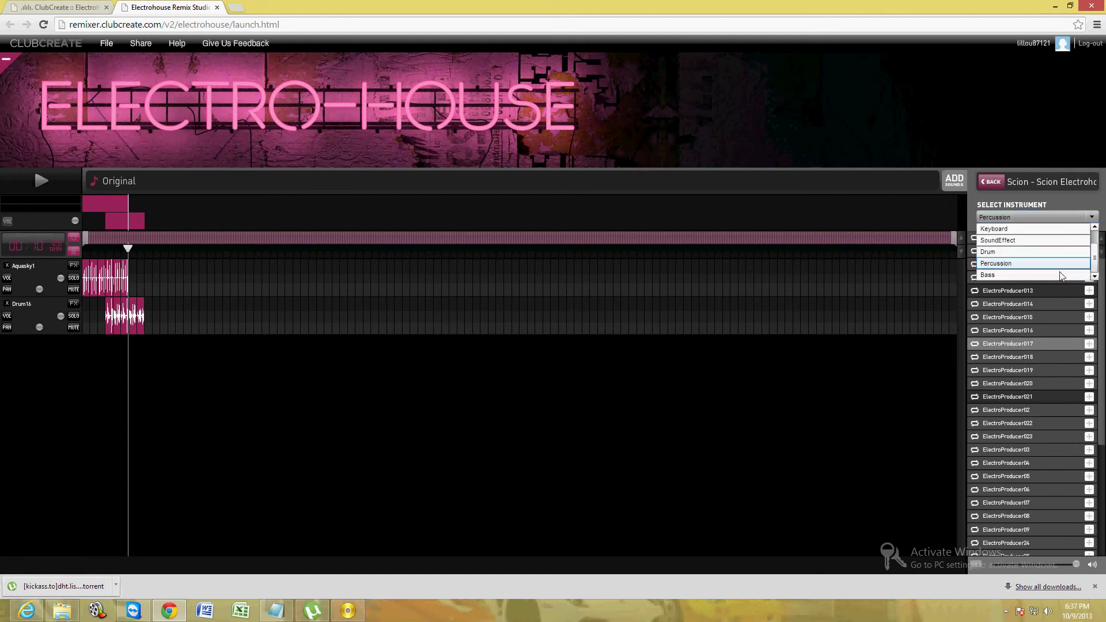
pyautogui.click(1045, 276)
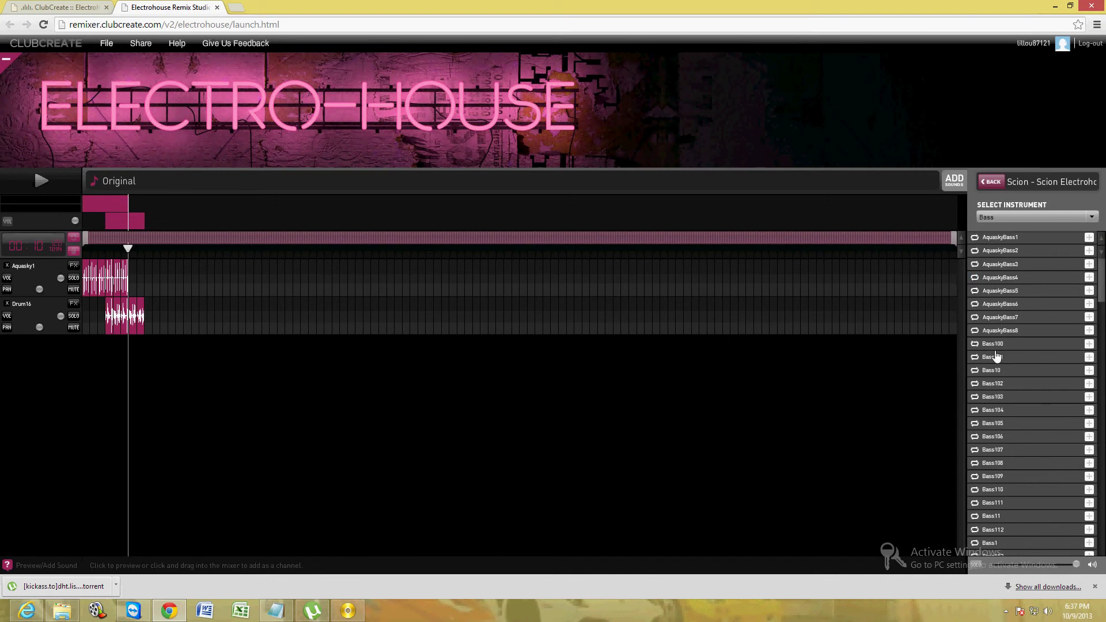
# Preview Bass100, Bass10, Bass102, Bass103, Bass10 again and Bass101
pyautogui.click(994, 350)
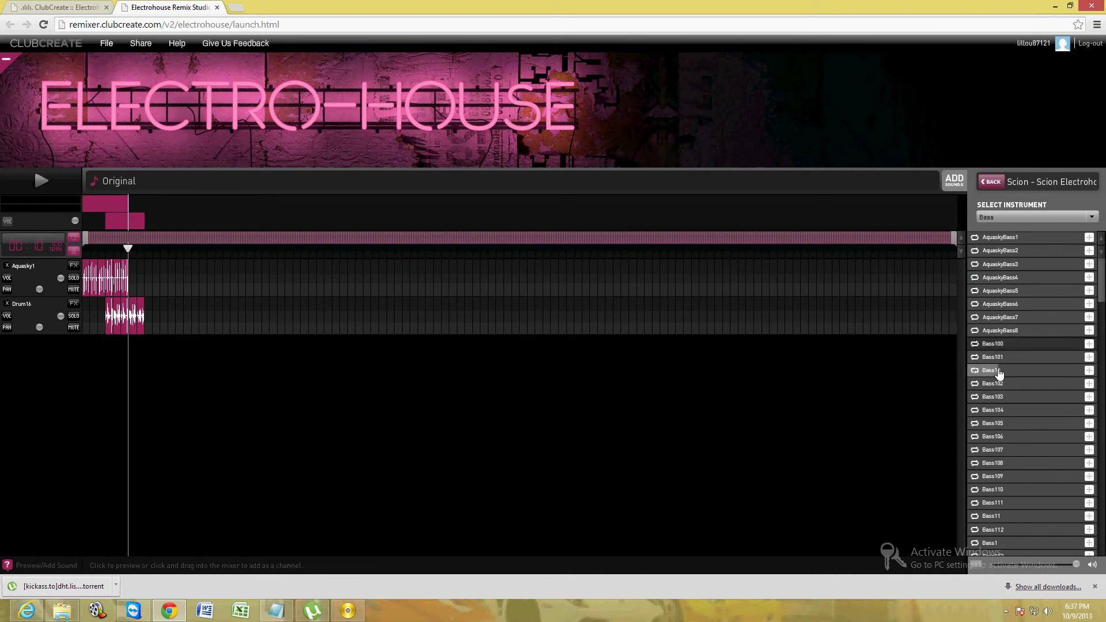
pyautogui.click(998, 374)
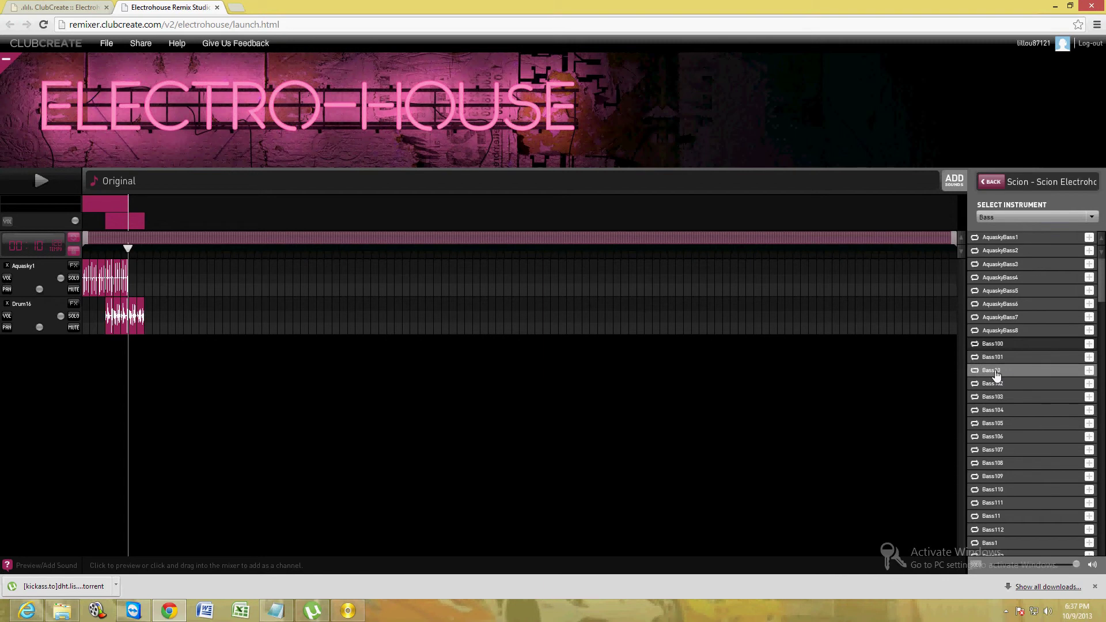
pyautogui.click(1000, 385)
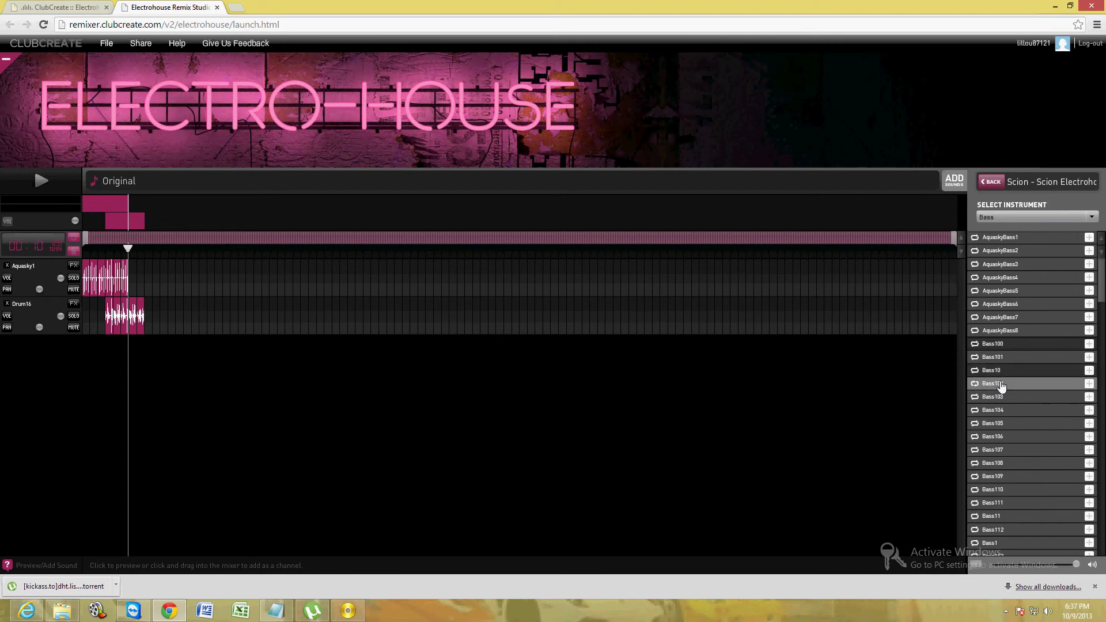
pyautogui.click(1002, 401)
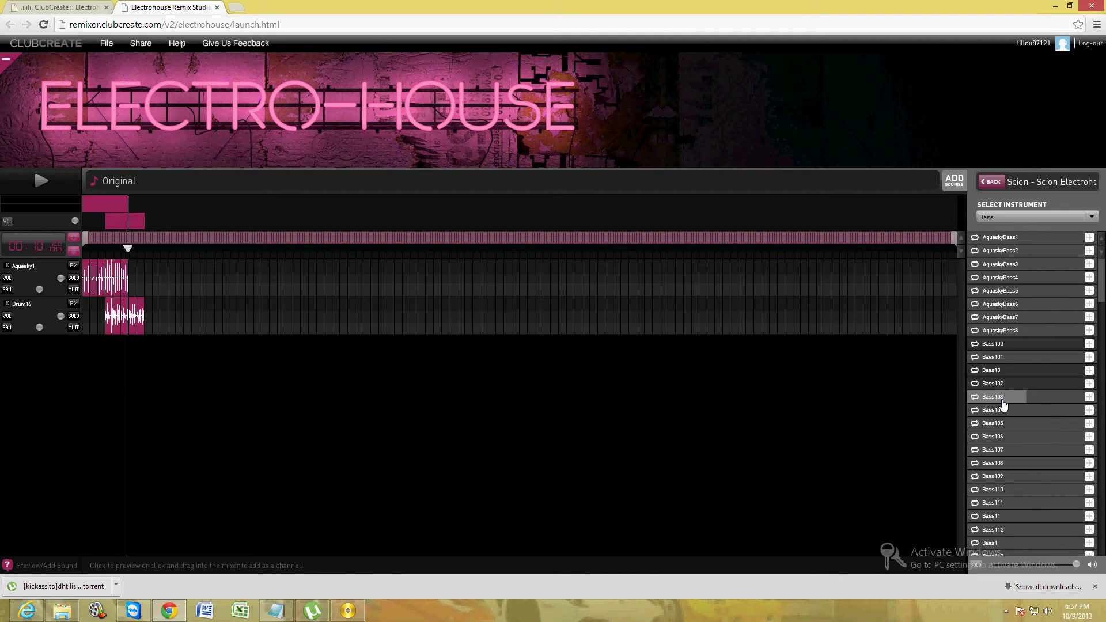
pyautogui.click(1002, 375)
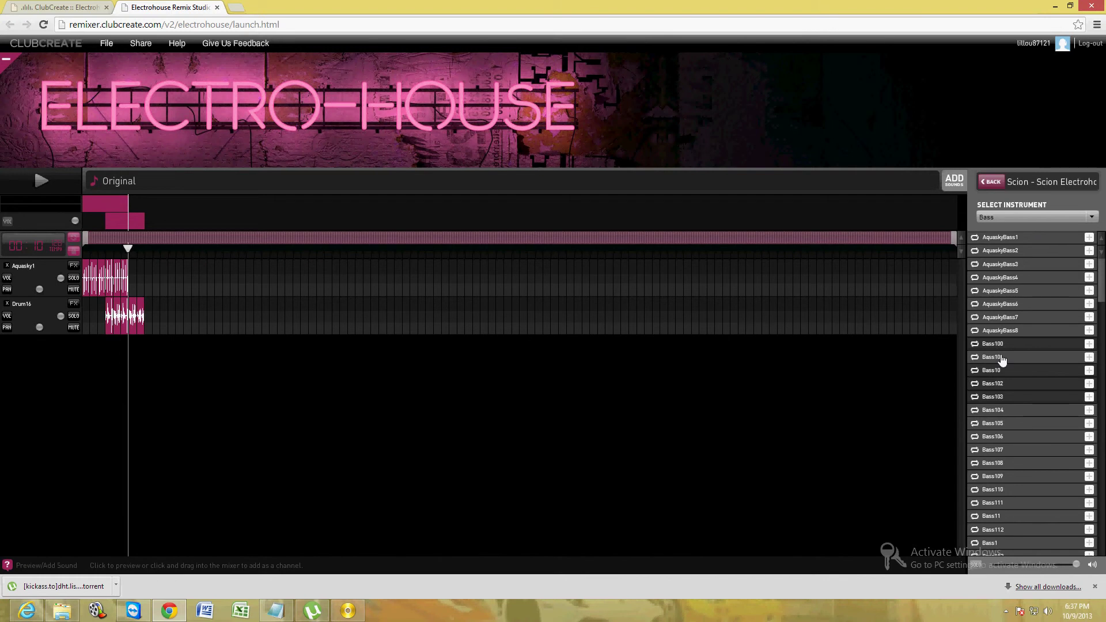
pyautogui.click(1002, 358)
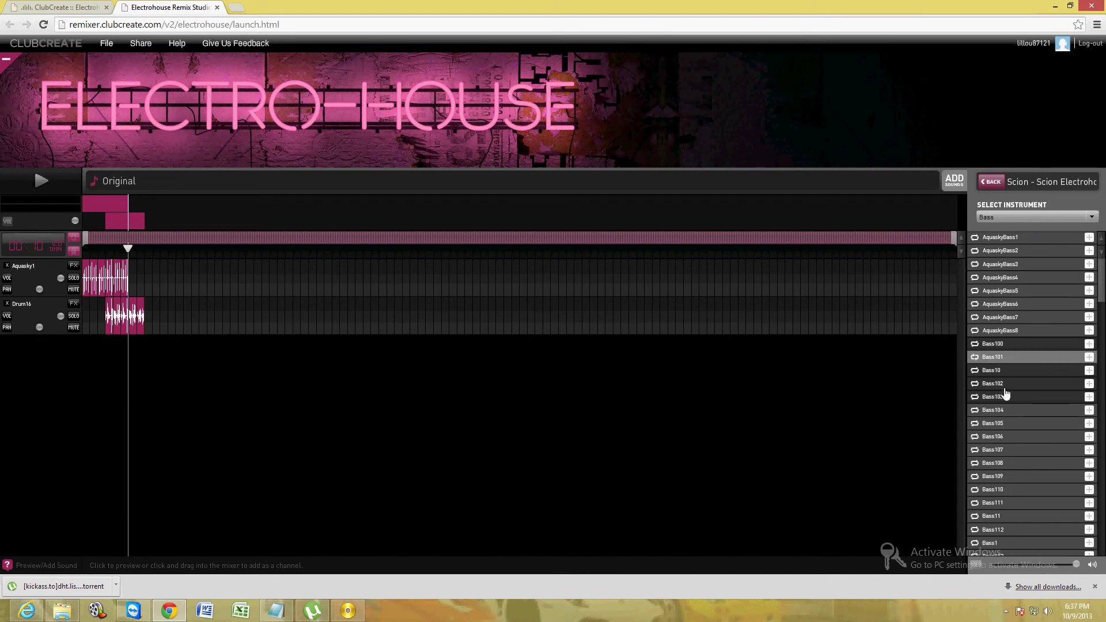
# Add a Bass10 track with early loops and rearrange the Aquasky1 and Drum16 clips
pyautogui.moveTo(1009, 376); pyautogui.dragTo(101, 360)
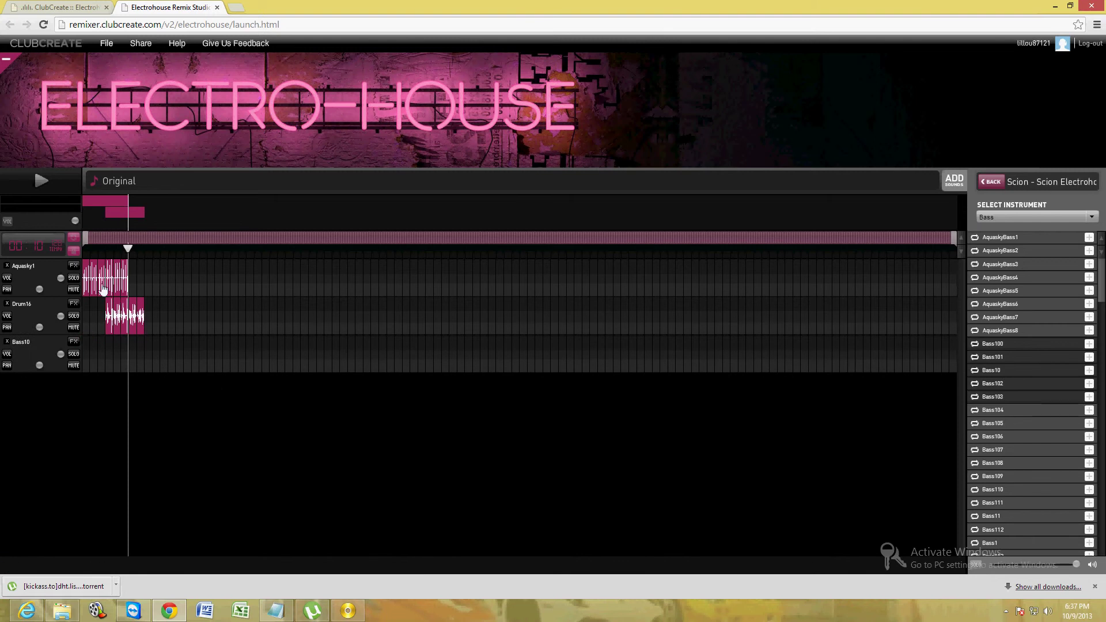
pyautogui.click(94, 283)
pyautogui.click(87, 282)
pyautogui.click(102, 282)
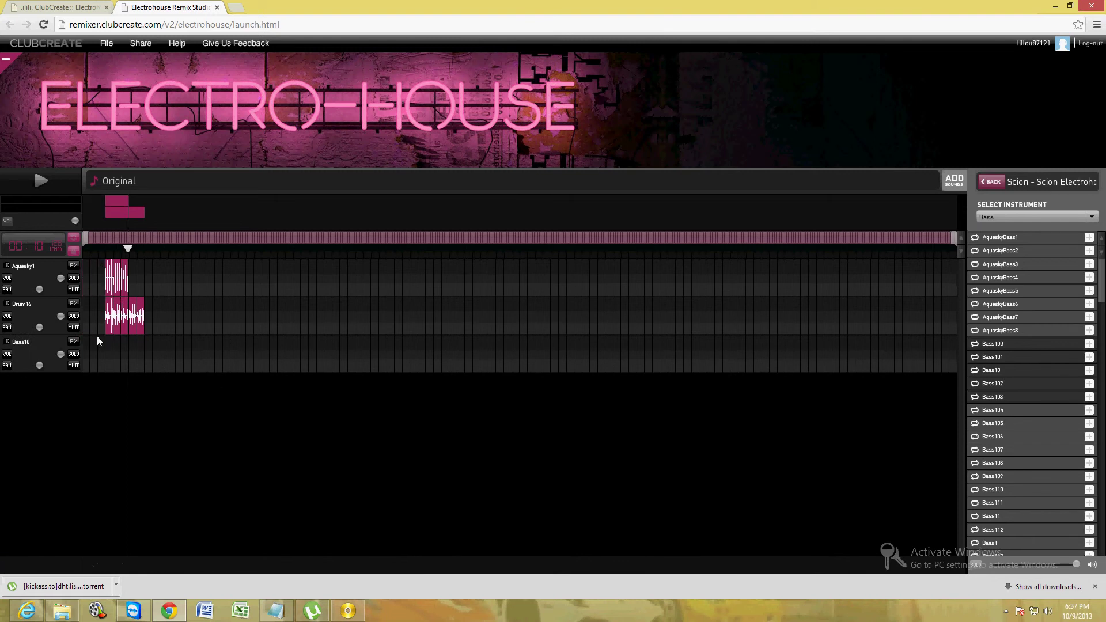
pyautogui.moveTo(87, 360); pyautogui.dragTo(94, 360)
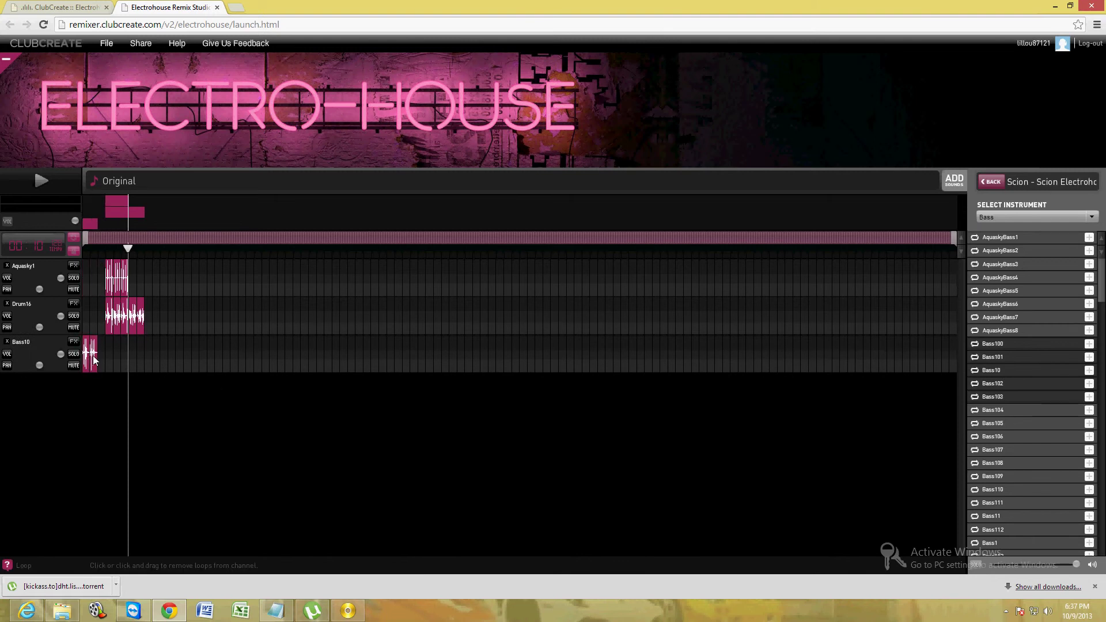
pyautogui.moveTo(108, 321); pyautogui.dragTo(124, 321)
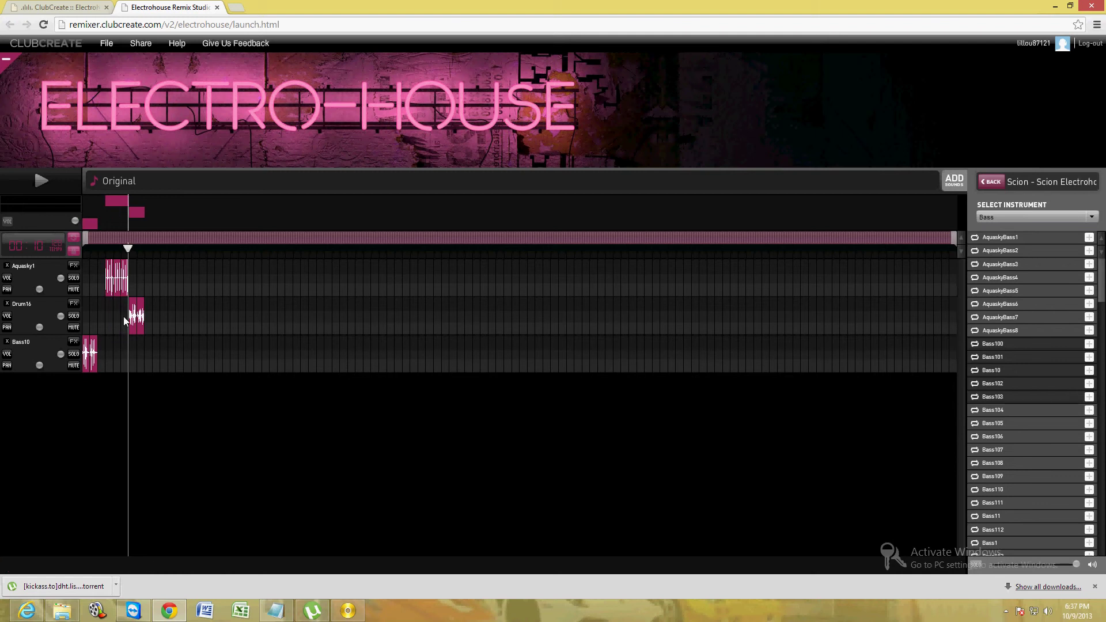
pyautogui.moveTo(133, 279)
pyautogui.mouseDown()
pyautogui.moveTo(157, 280)
pyautogui.moveTo(146, 316)
pyautogui.moveTo(155, 352)
pyautogui.mouseUp()
# Play the beat from the start and extend the Bass10 clip into one continuous block
pyautogui.moveTo(129, 251)
pyautogui.mouseDown()
pyautogui.moveTo(85, 251)
pyautogui.moveTo(100, 282)
pyautogui.mouseUp()
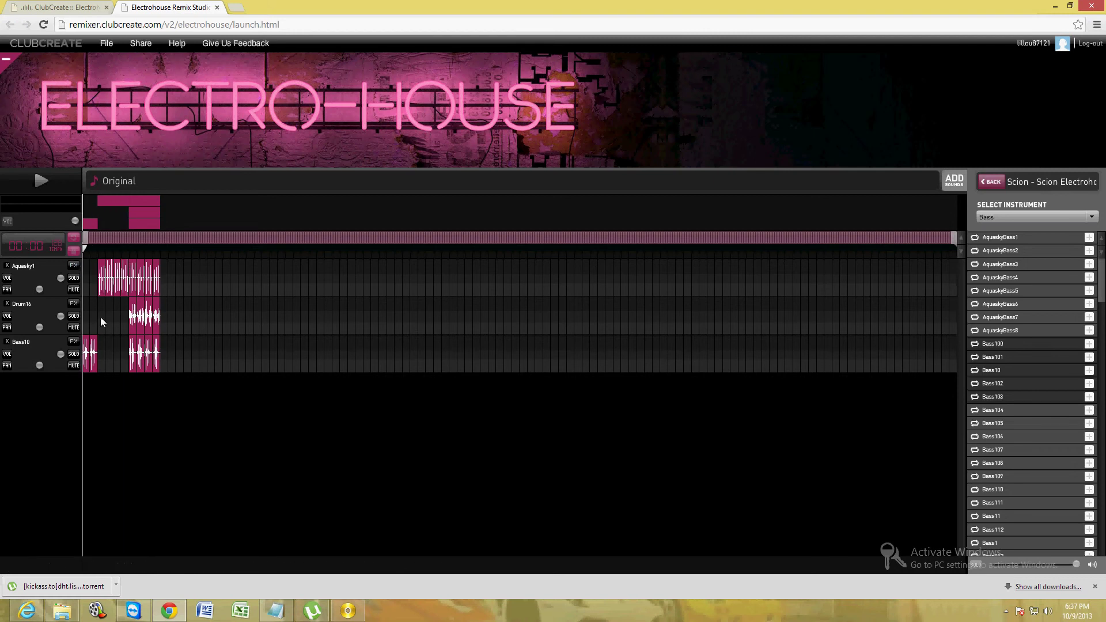
pyautogui.click(41, 180)
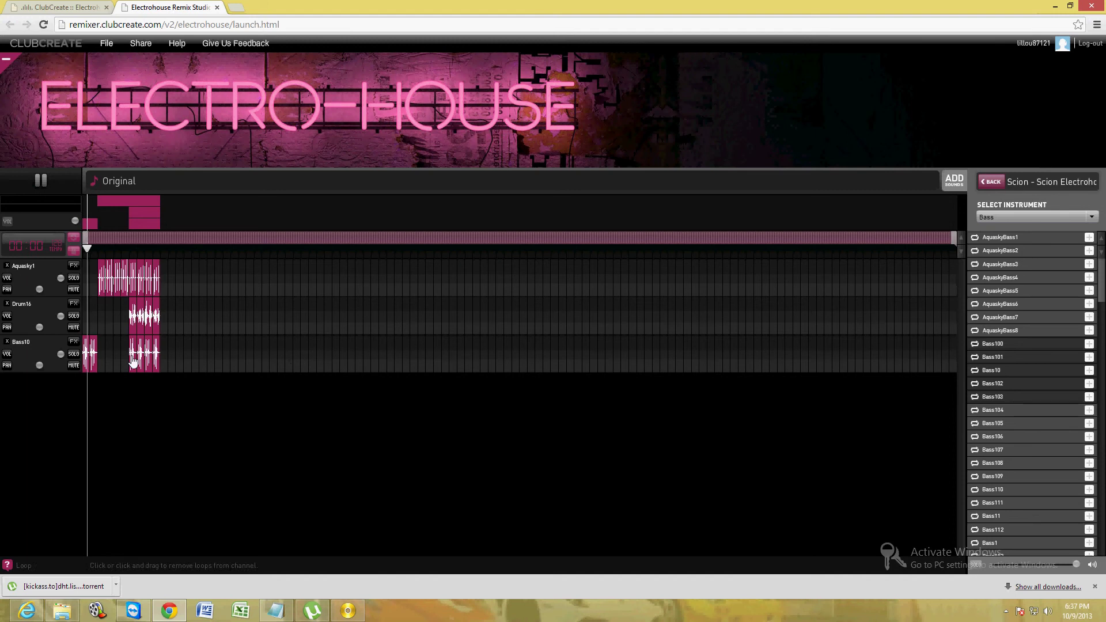
pyautogui.moveTo(103, 352); pyautogui.dragTo(133, 356)
pyautogui.click(125, 353)
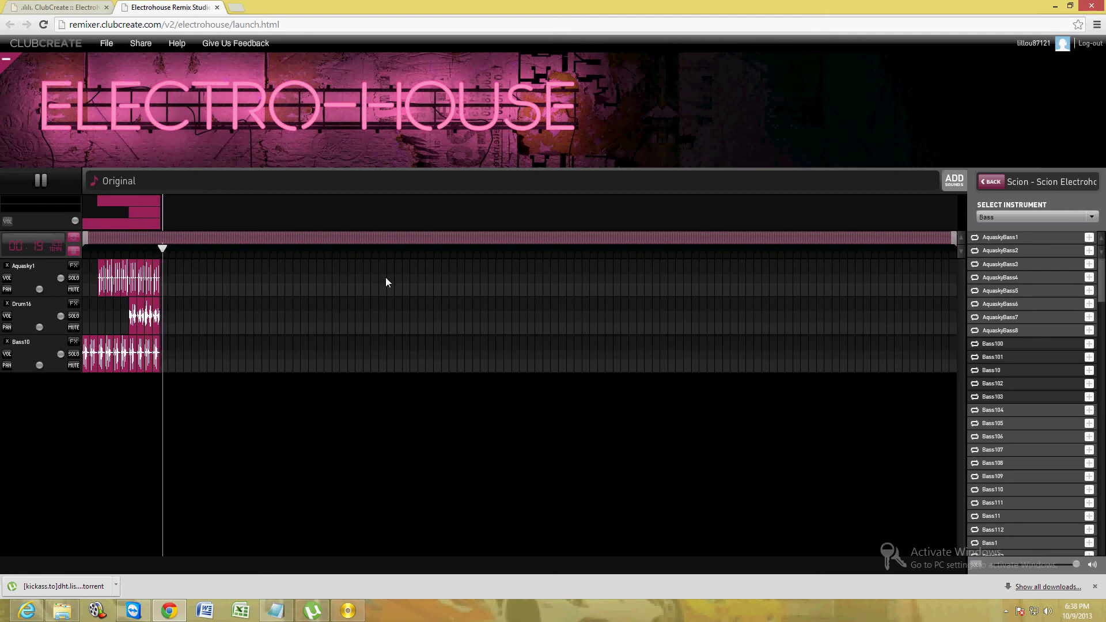
# Stop playback of the three-track beat and bring up the File menu
pyautogui.click(44, 187)
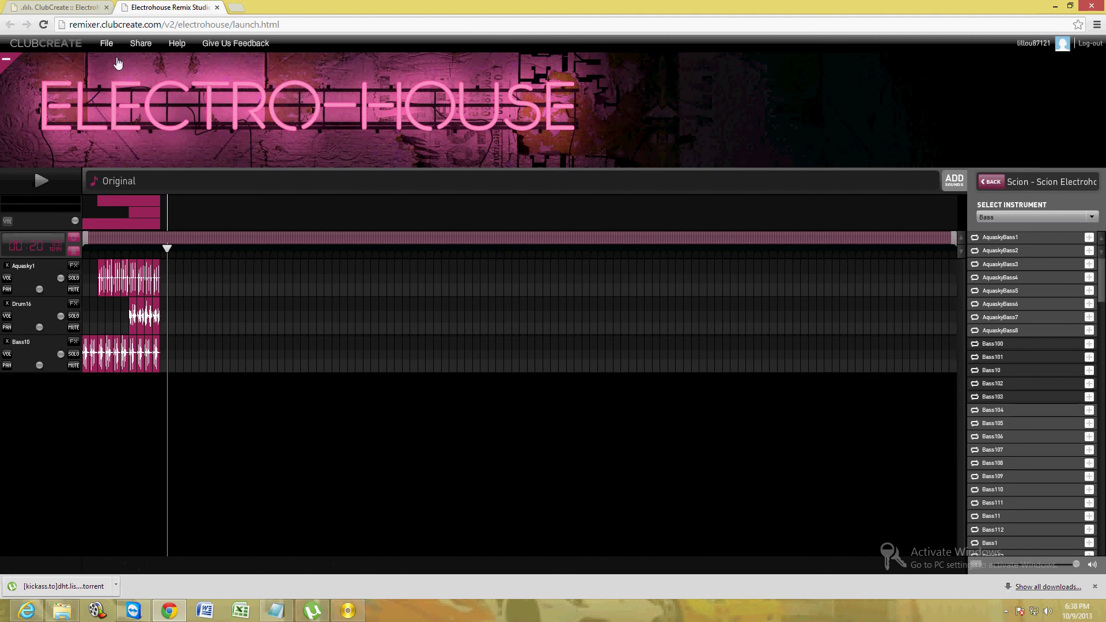
pyautogui.click(107, 47)
pyautogui.click(105, 47)
pyautogui.click(105, 47)
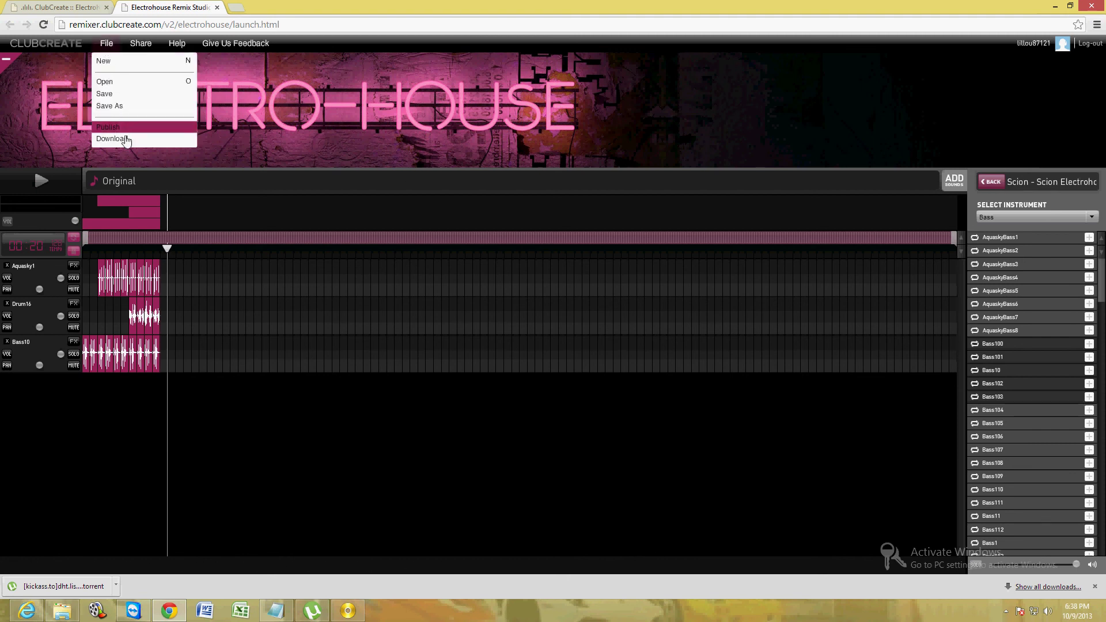
pyautogui.click(118, 140)
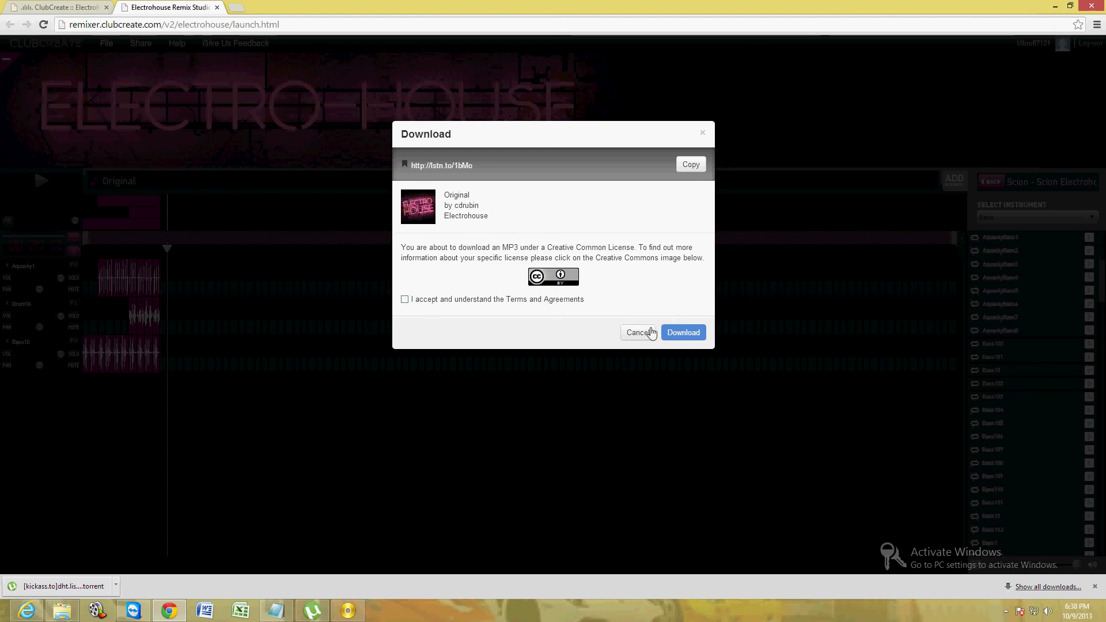
pyautogui.click(649, 333)
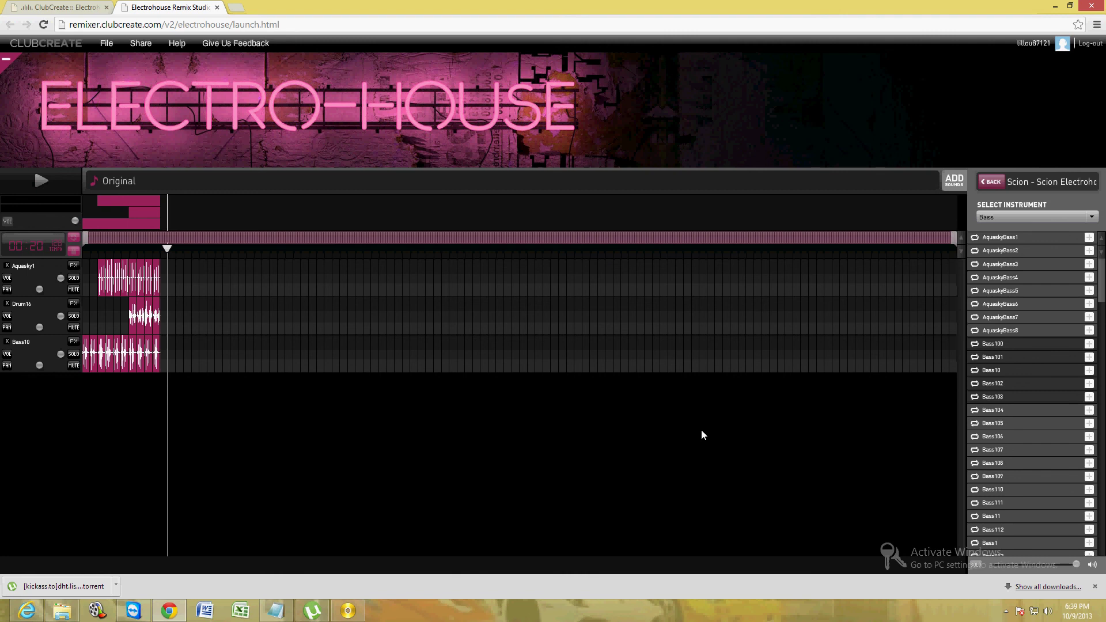